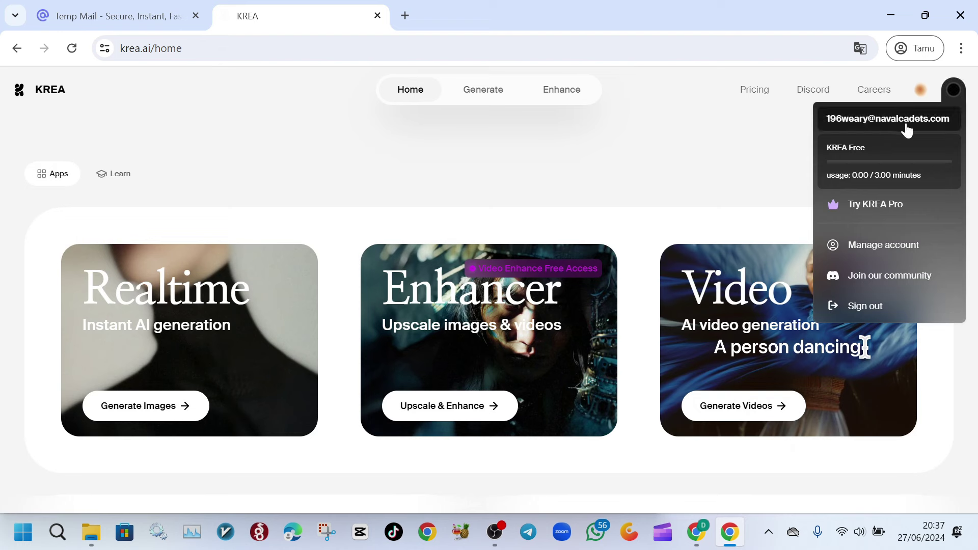
# Step: Open Krea's AI video generation tool and go through its getting-started pages into the video editor
pyautogui.click(651, 175)
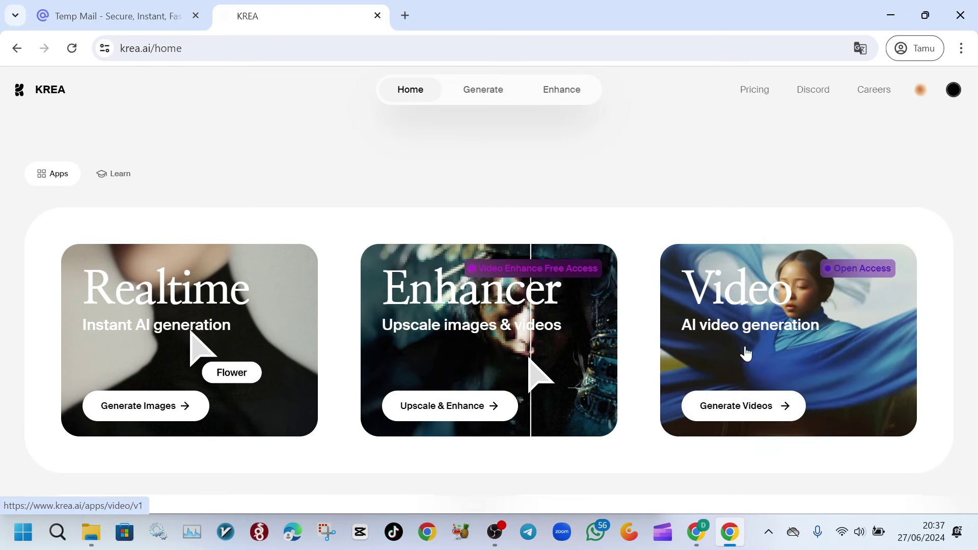
pyautogui.scroll(-5, 737, 355)
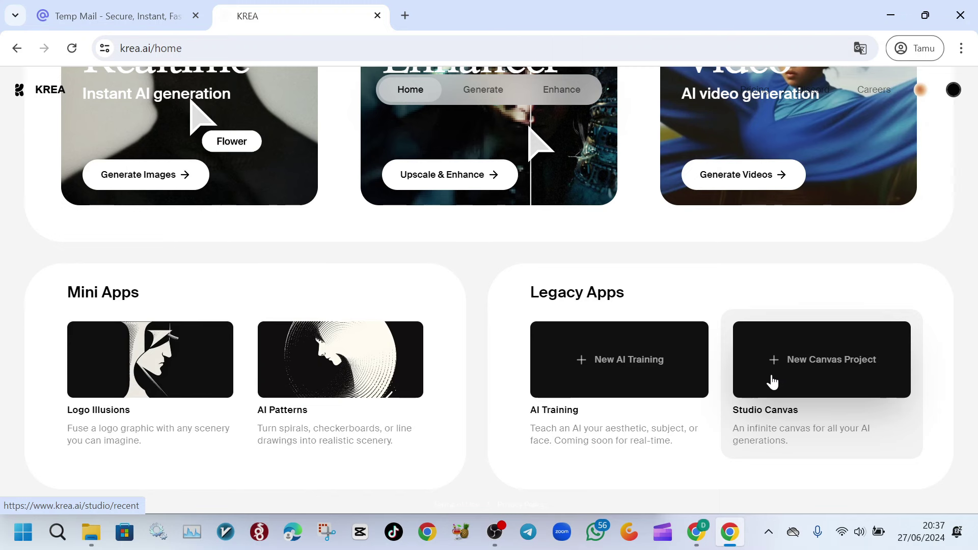
pyautogui.scroll(3, 764, 378)
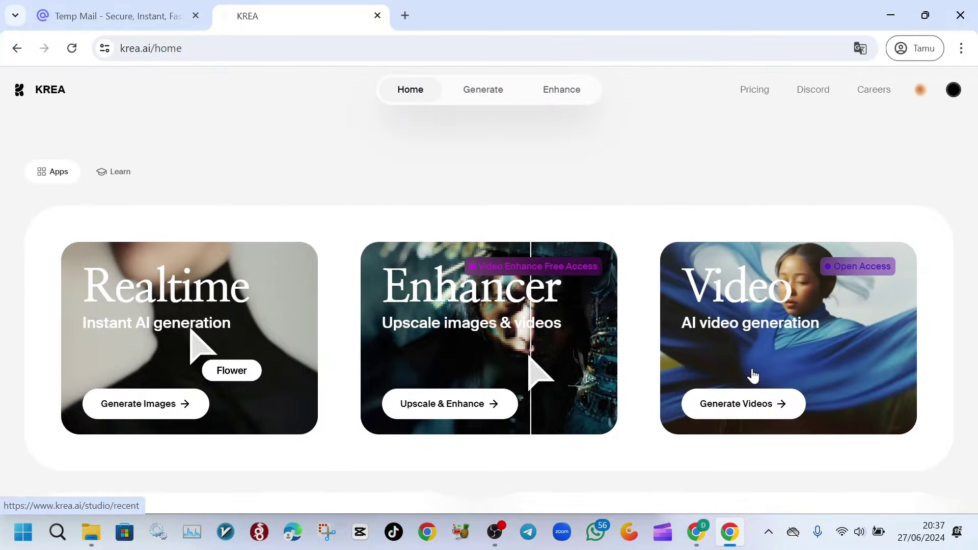
pyautogui.scroll(-1, 752, 375)
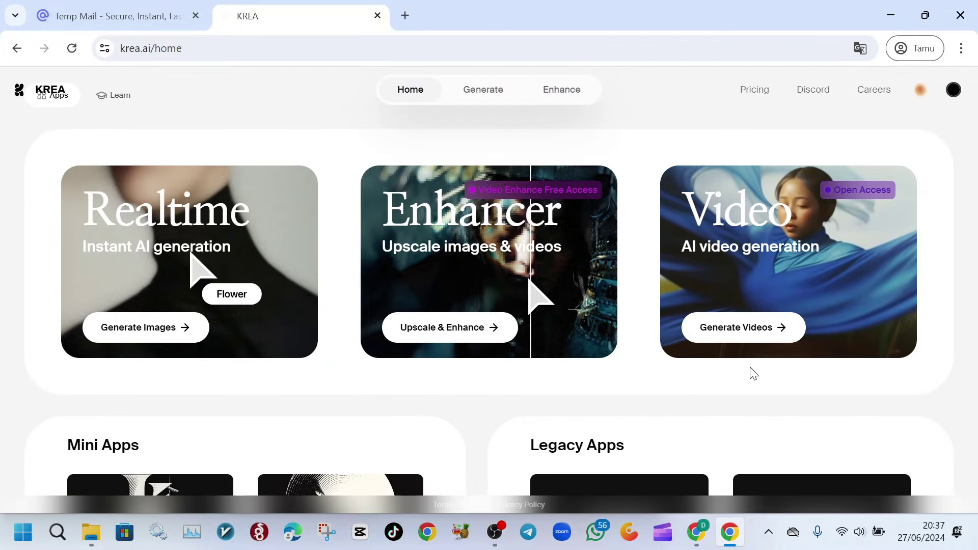
pyautogui.click(764, 335)
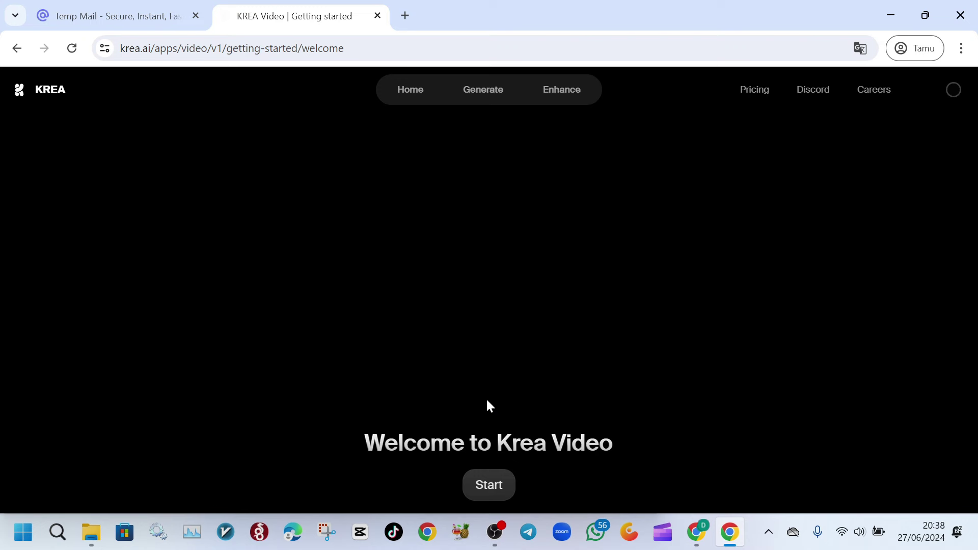
pyautogui.click(484, 488)
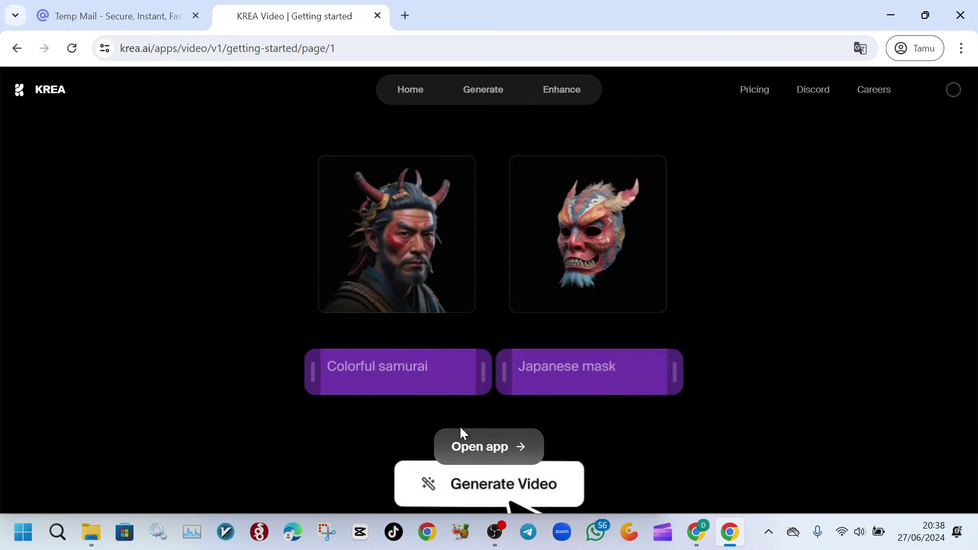
pyautogui.click(465, 446)
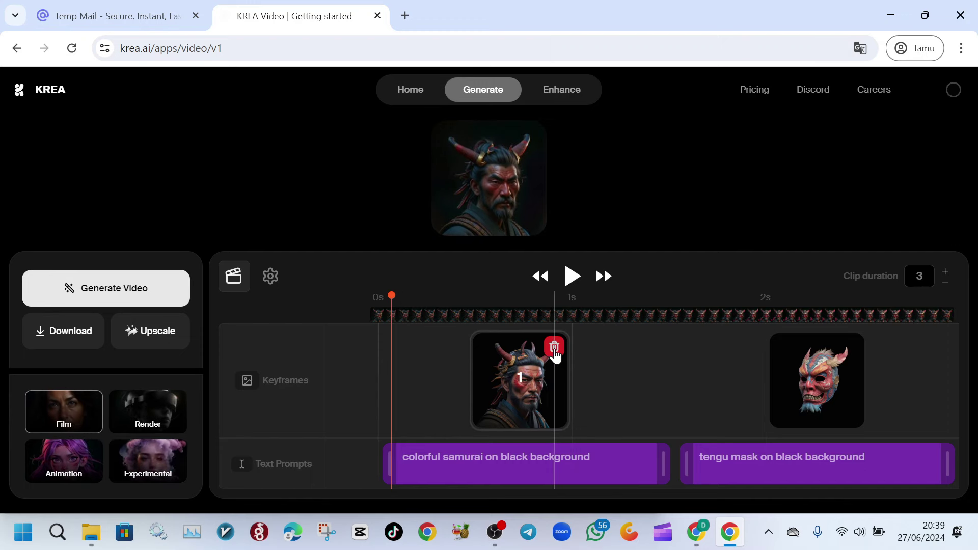
# Step: Delete both sample keyframes and both sample text prompts from the video timeline
pyautogui.click(554, 346)
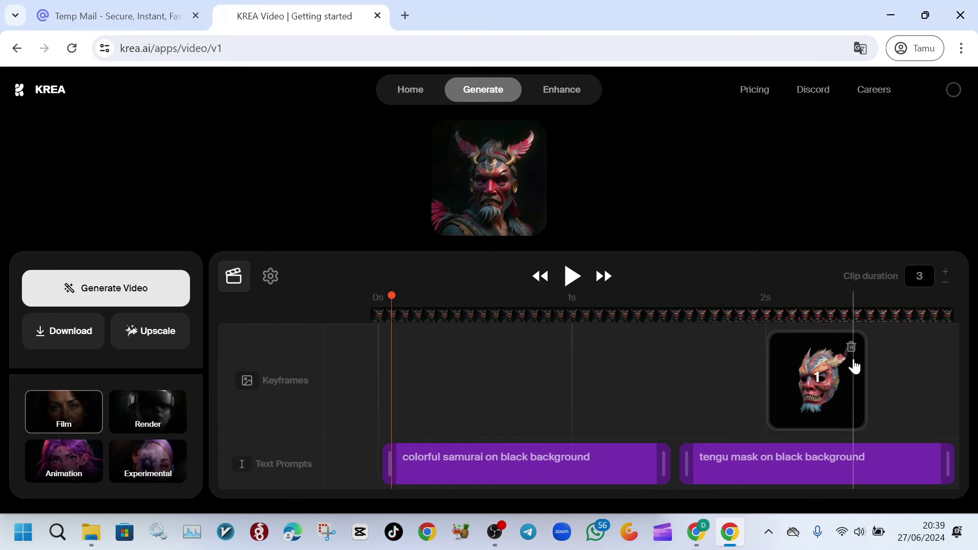
pyautogui.click(851, 346)
pyautogui.click(641, 473)
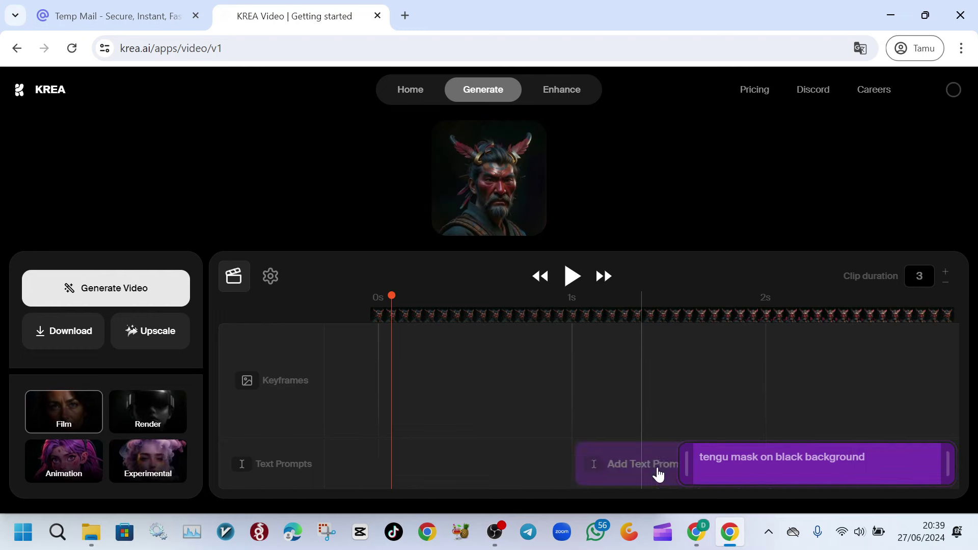
pyautogui.click(922, 473)
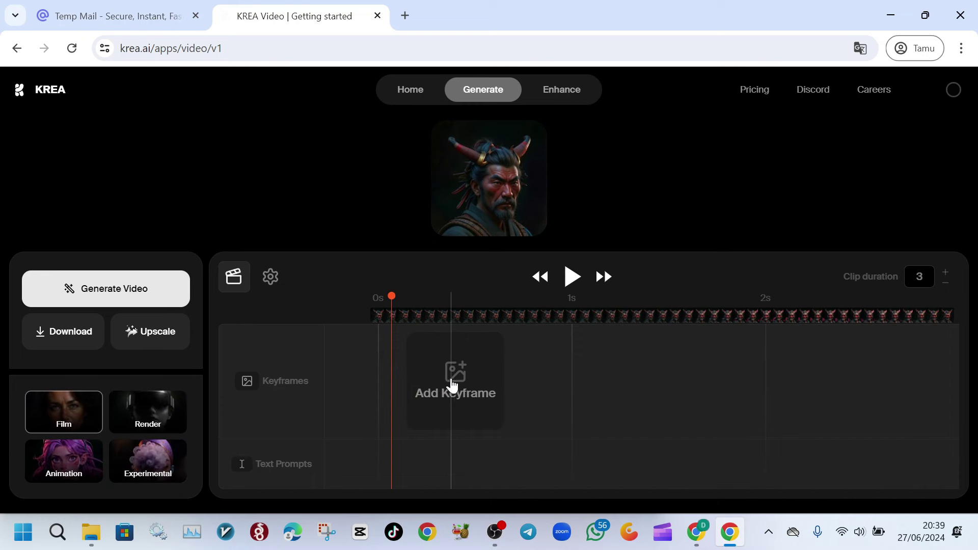
# Step: Switch to the Realtime image generator and delete the magenta circle and the blue square from its canvas
pyautogui.click(436, 380)
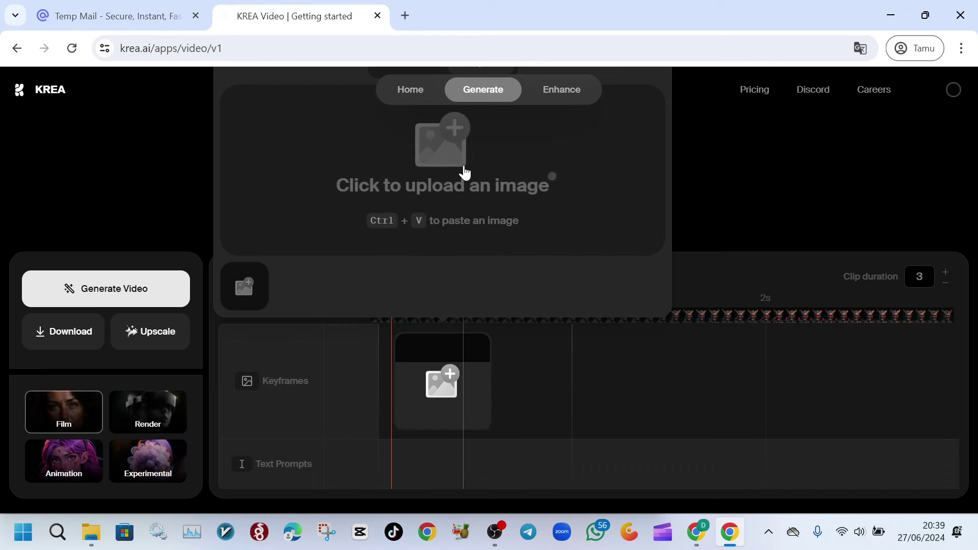
pyautogui.moveTo(475, 99)
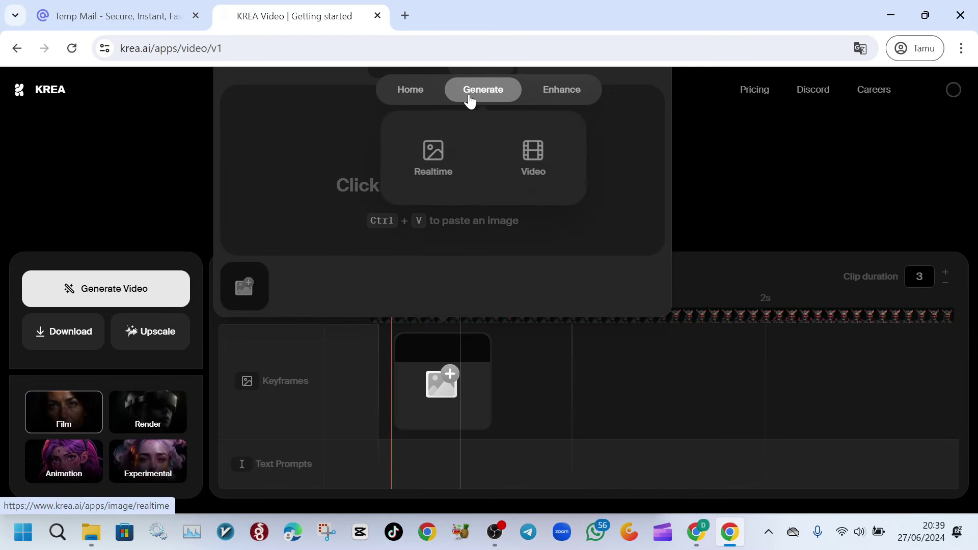
pyautogui.click(437, 164)
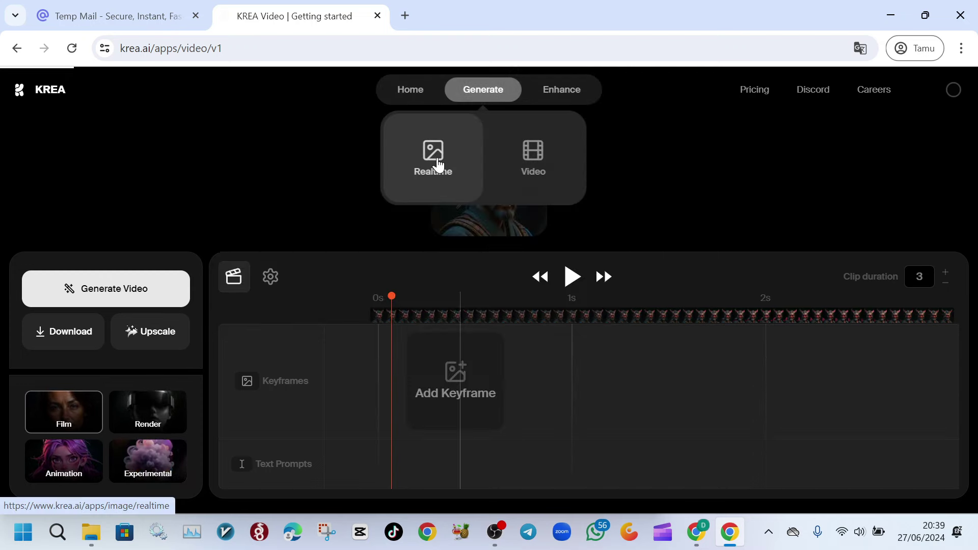
pyautogui.click(300, 268)
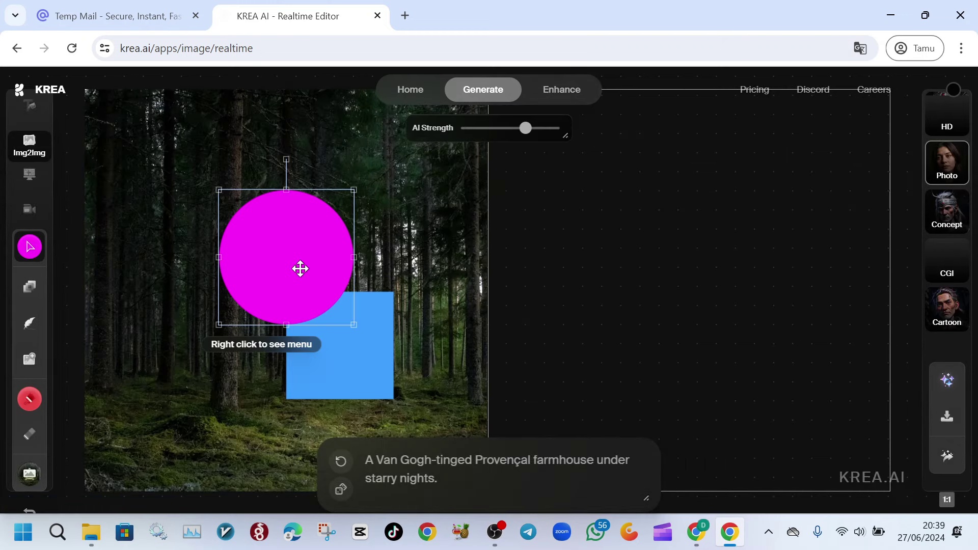
pyautogui.press('Delete')
pyautogui.click(367, 311)
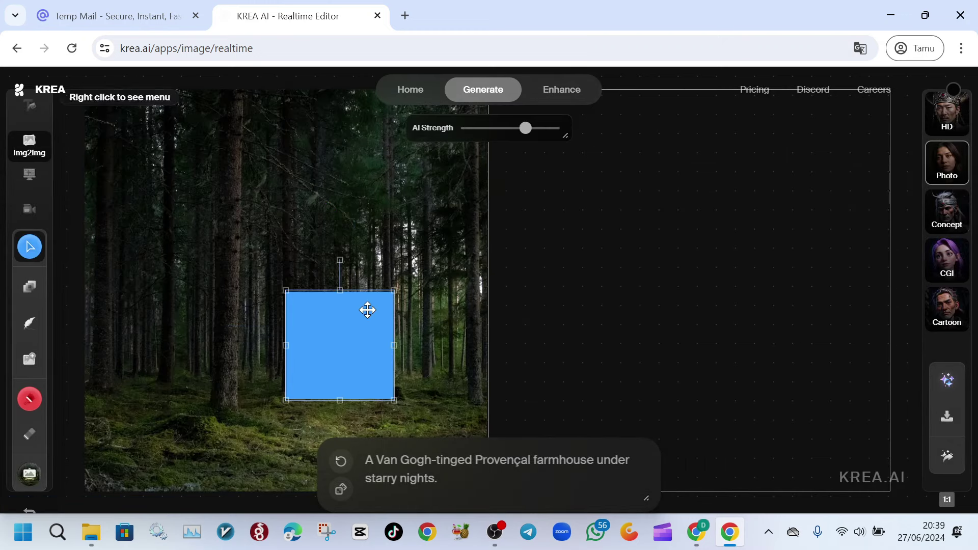
pyautogui.press('Delete')
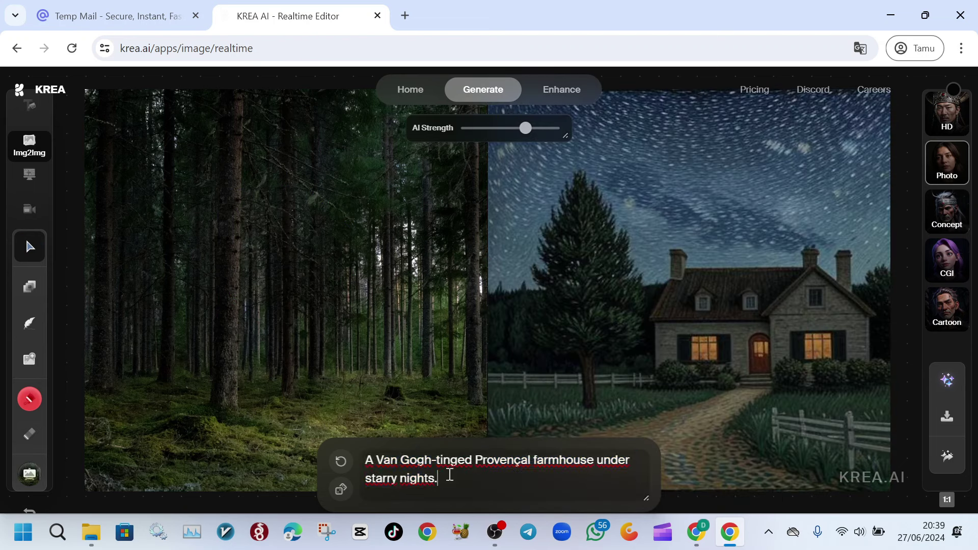
# Step: Replace the image prompt with "monkey" and download the generated image as a PNG to the Downloads folder
pyautogui.moveTo(448, 473); pyautogui.dragTo(357, 459)
pyautogui.write('mo')
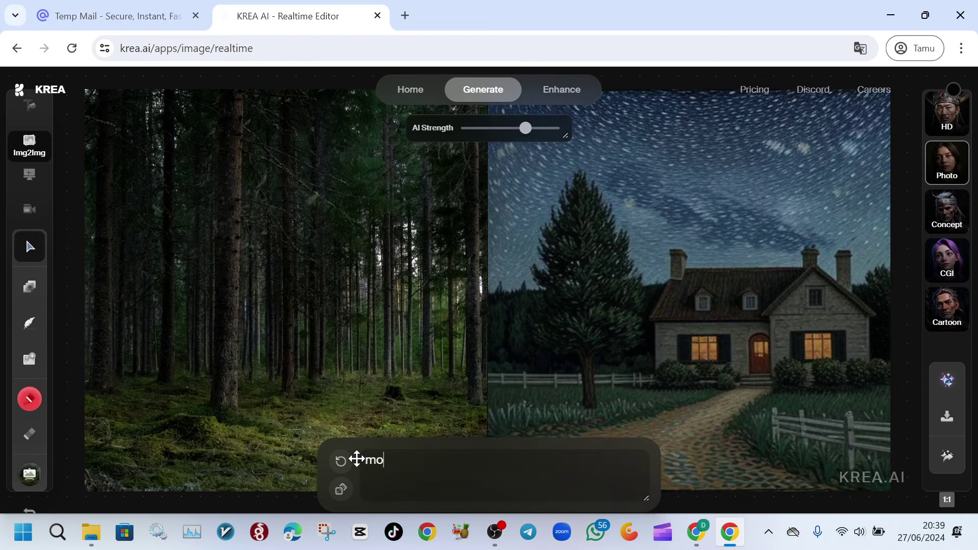
pyautogui.write('nkey')
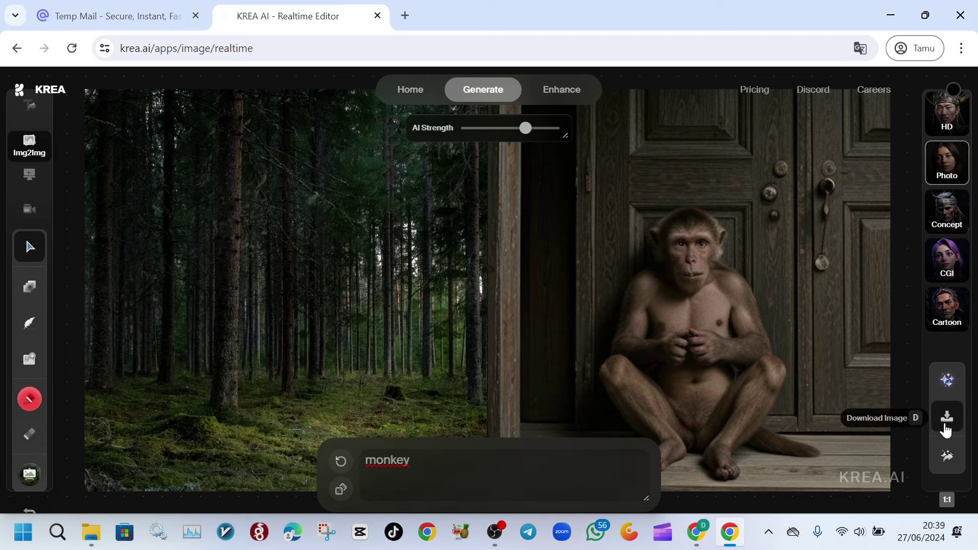
pyautogui.press('d')
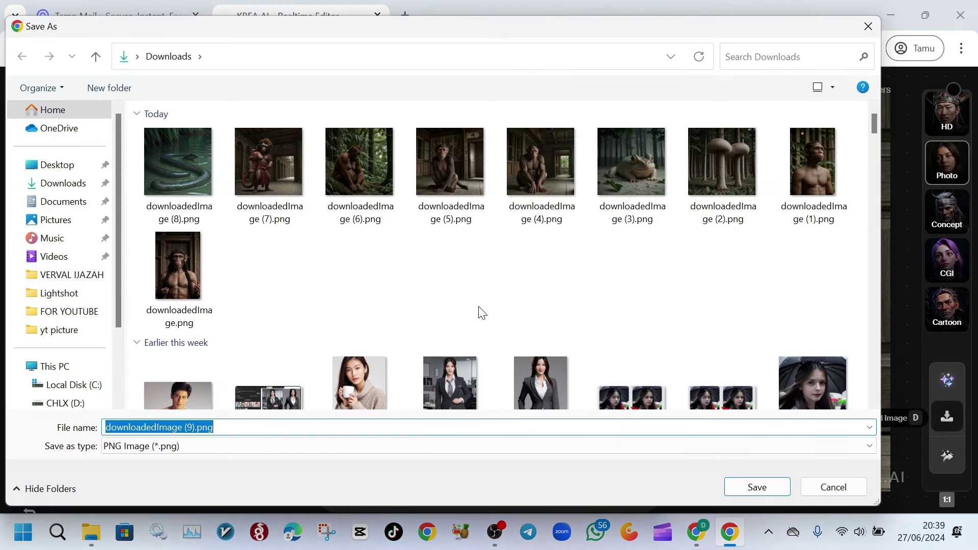
pyautogui.click(757, 489)
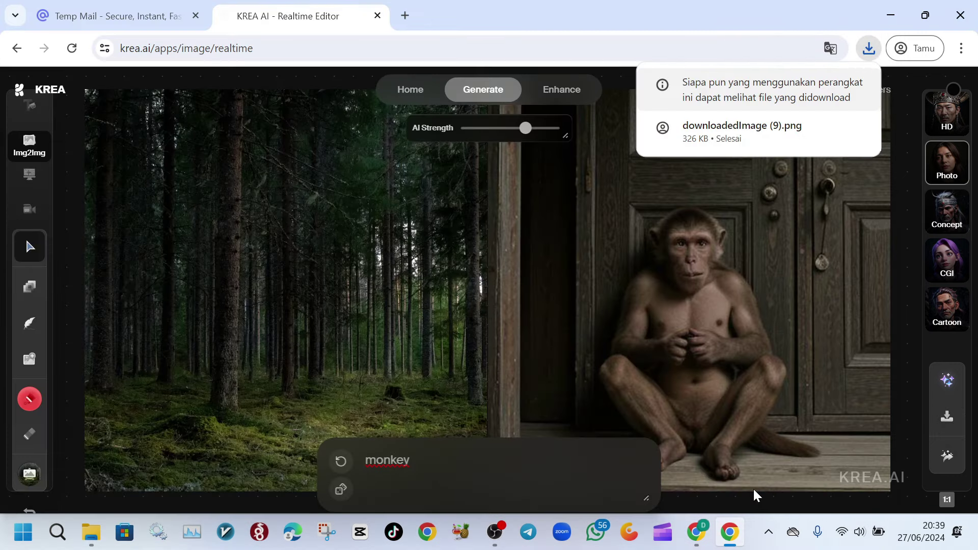
# Step: Extend the image prompt to "monkey king" and download the generated image as a PNG to the Downloads folder
pyautogui.click(430, 463)
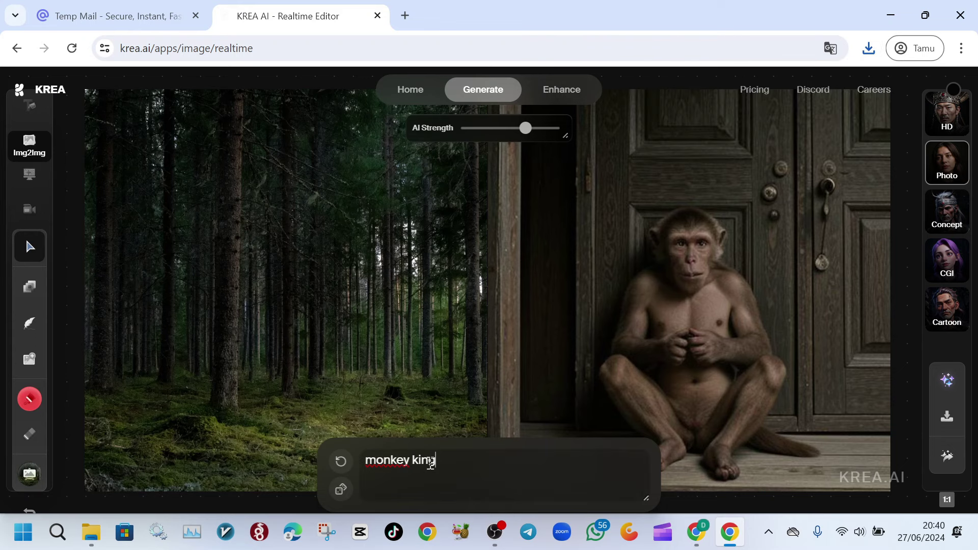
pyautogui.write('king')
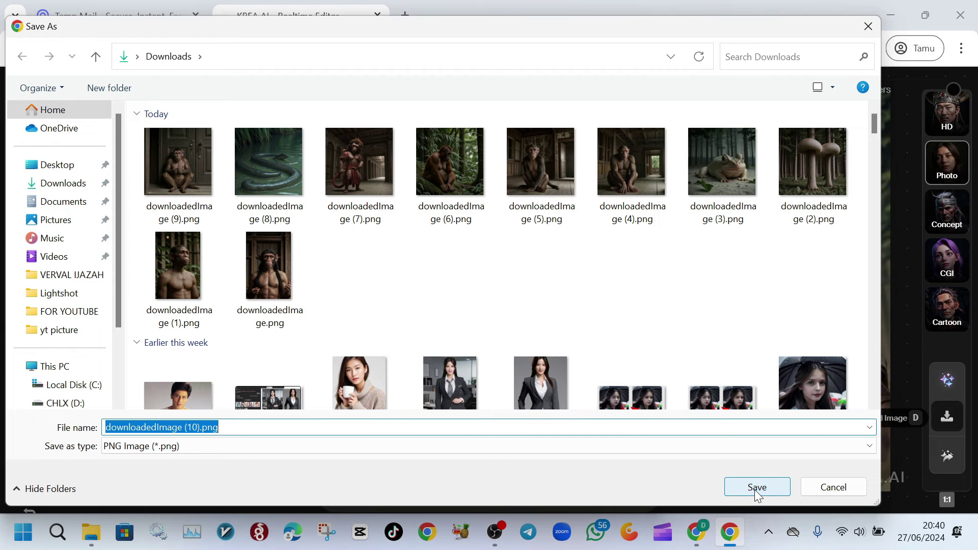
pyautogui.click(756, 490)
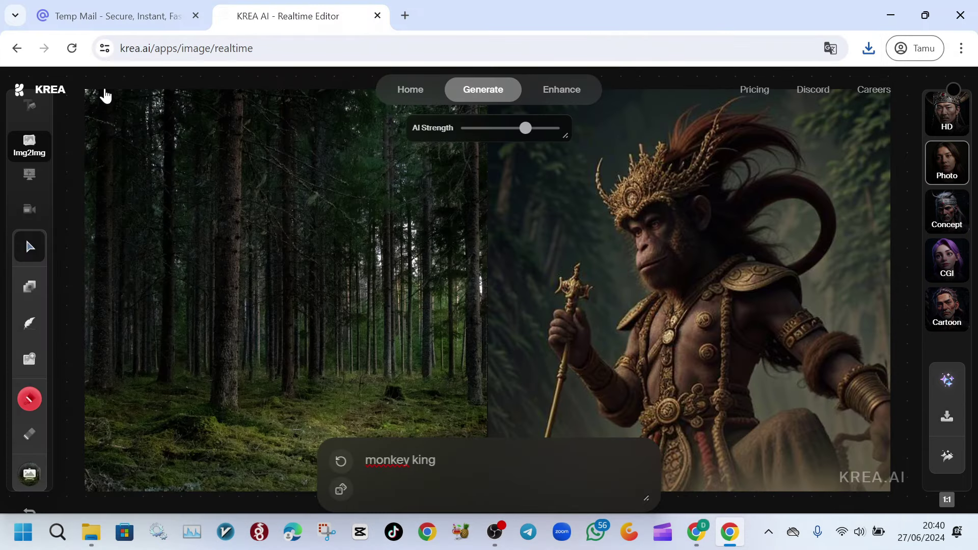
# Step: Return to the video editor and add a keyframe at the timeline's start using downloadedImage (1).png from Downloads
pyautogui.click(17, 49)
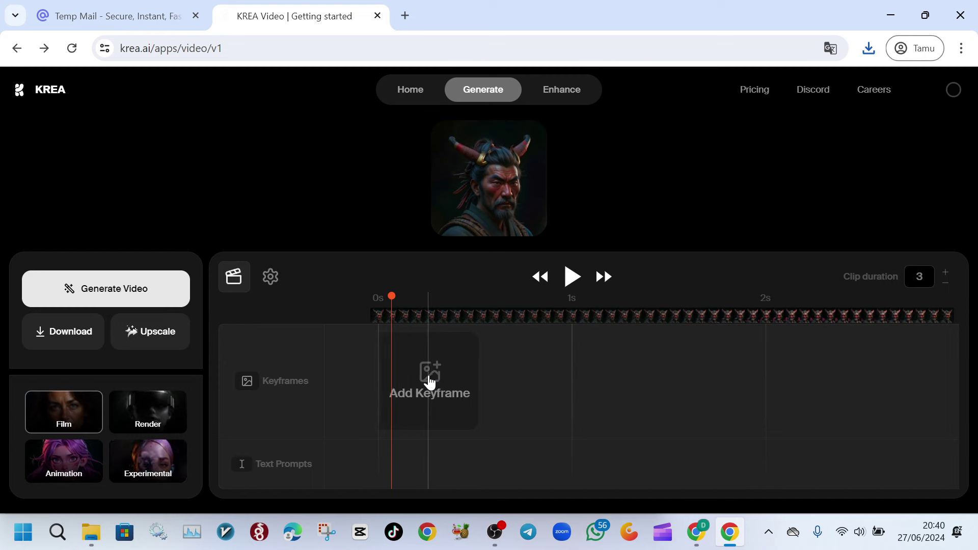
pyautogui.click(417, 379)
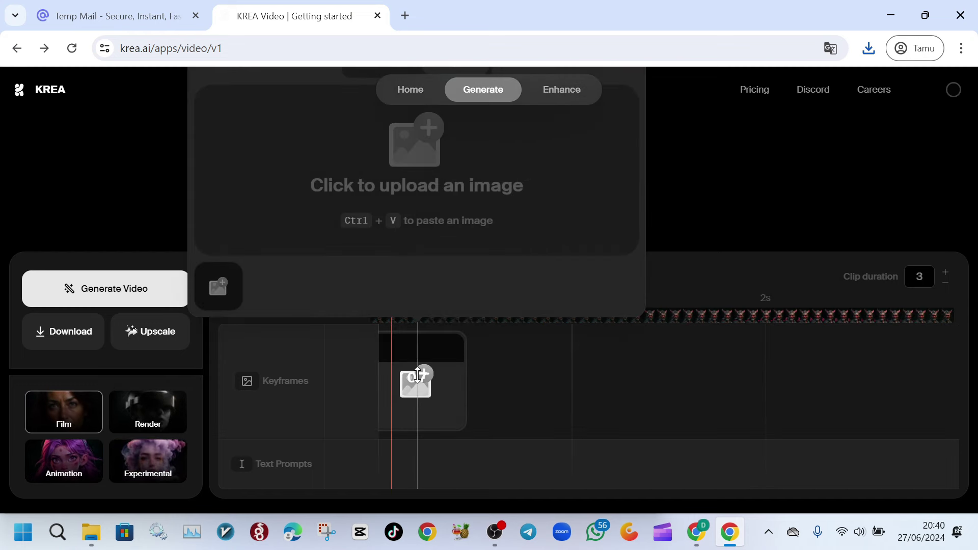
pyautogui.click(220, 287)
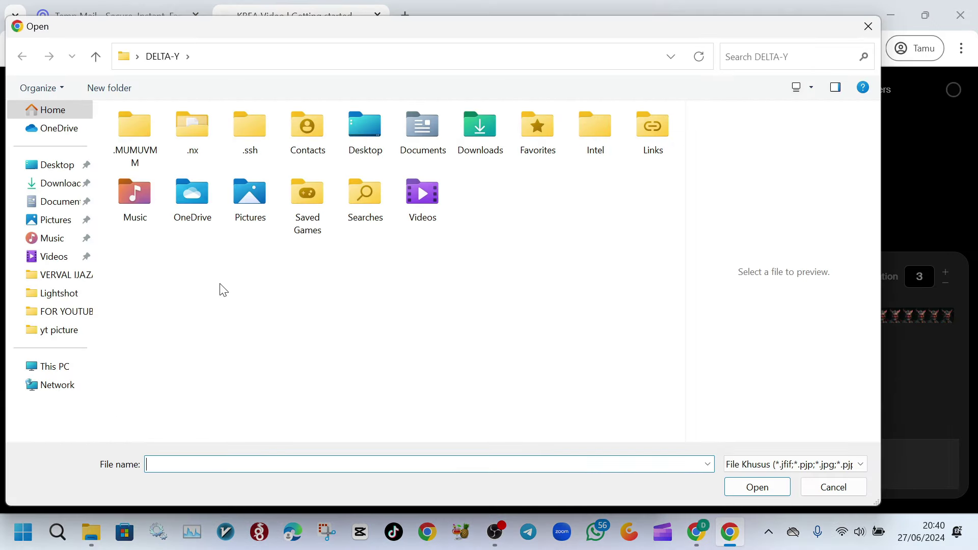
pyautogui.click(60, 194)
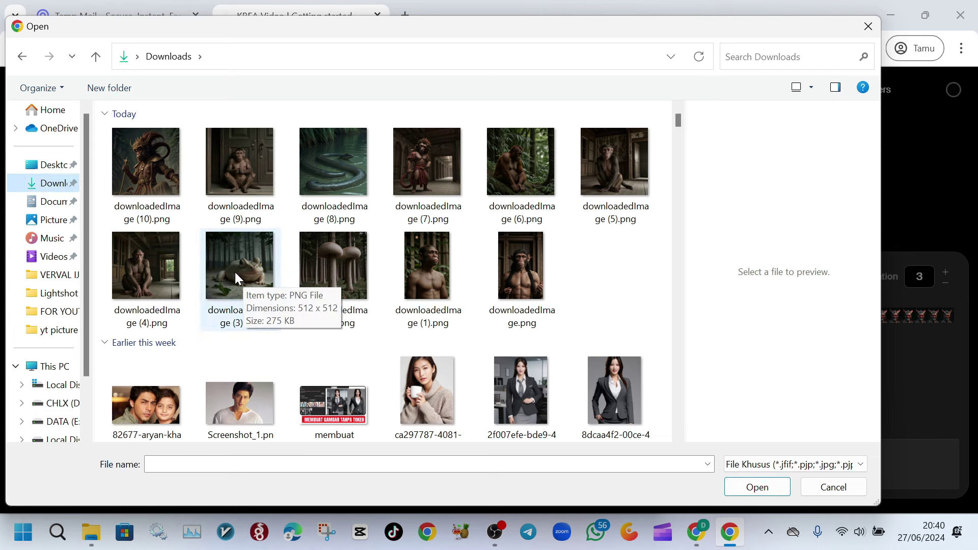
pyautogui.click(432, 284)
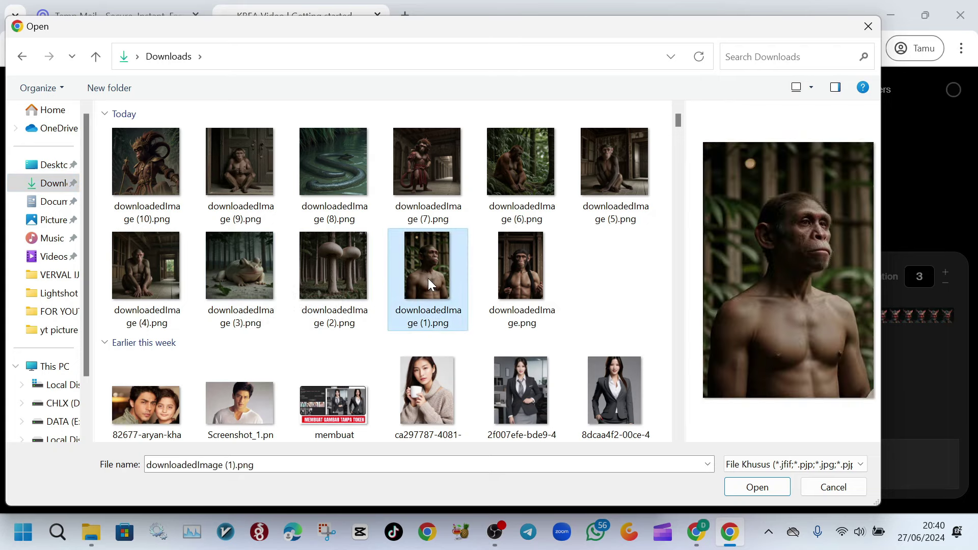
pyautogui.click(762, 488)
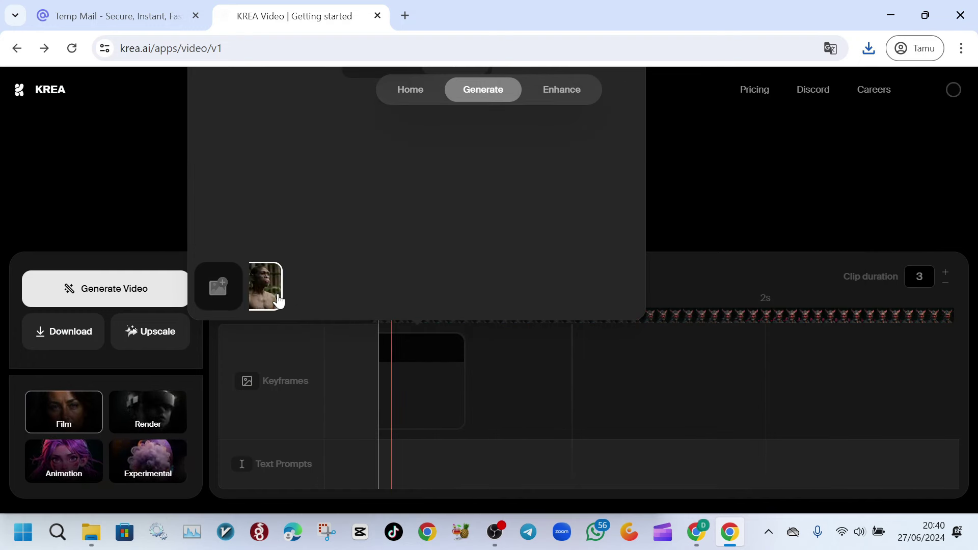
pyautogui.click(428, 390)
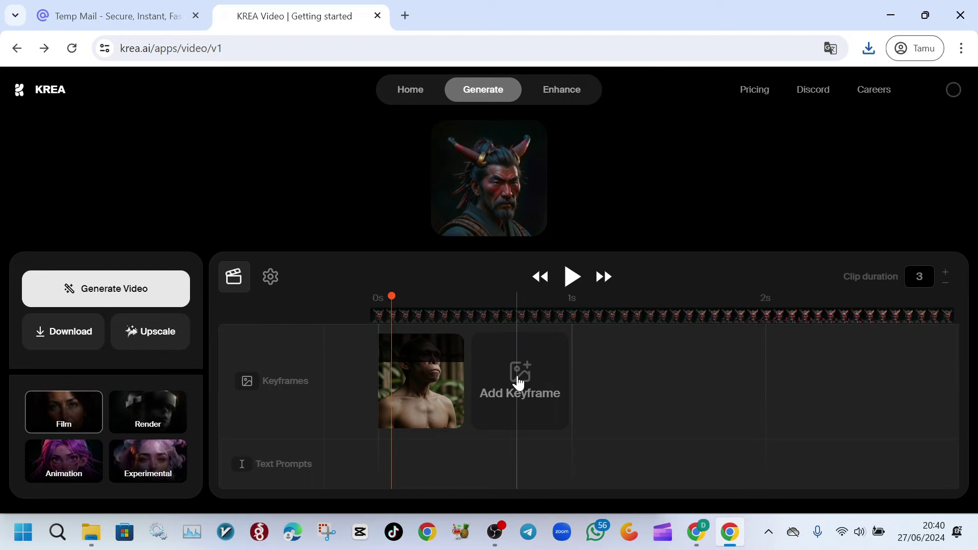
# Step: Add a second keyframe just before the 1 s mark using downloadedImage.png from Downloads
pyautogui.click(519, 382)
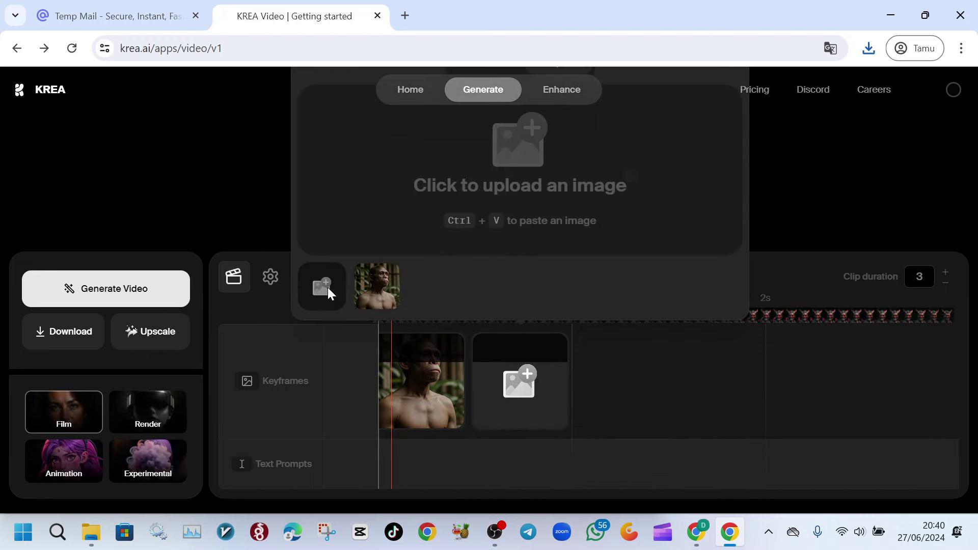
pyautogui.click(323, 287)
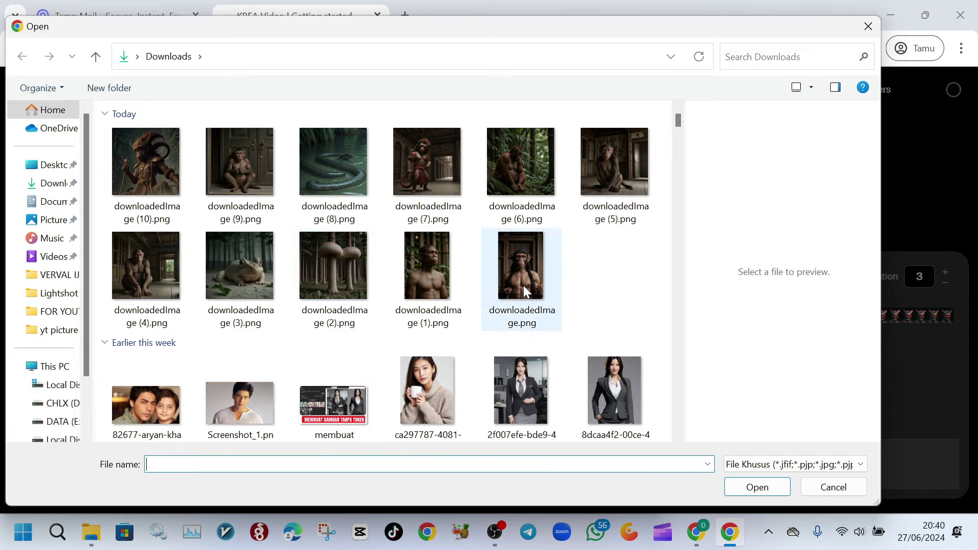
pyautogui.click(525, 288)
pyautogui.click(756, 487)
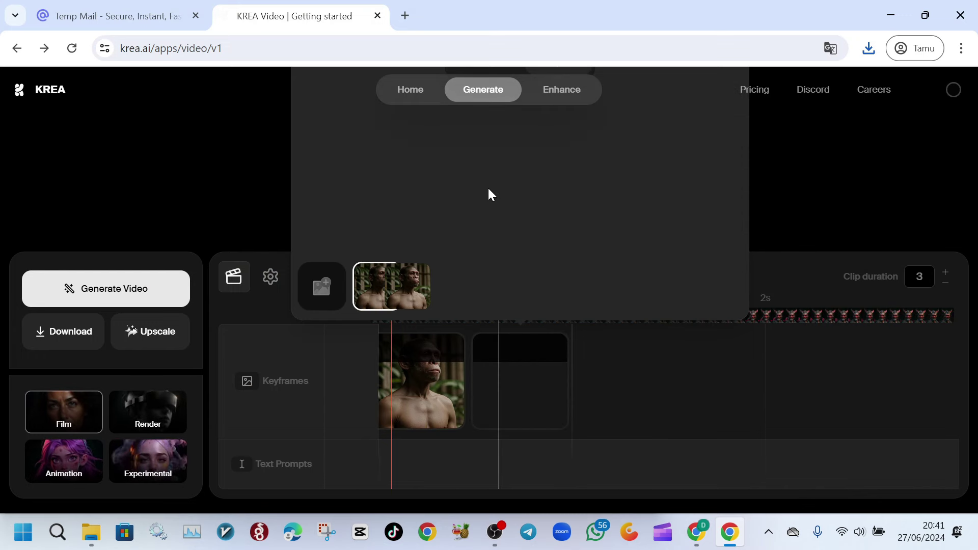
pyautogui.click(528, 402)
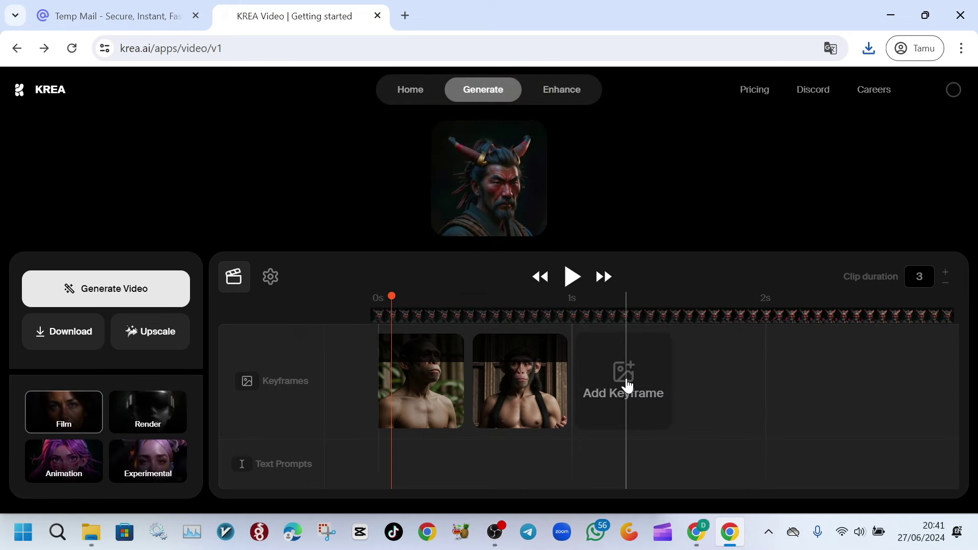
# Step: Add a third keyframe just after the 1 s mark using downloadedImage (10).png from Downloads
pyautogui.click(626, 384)
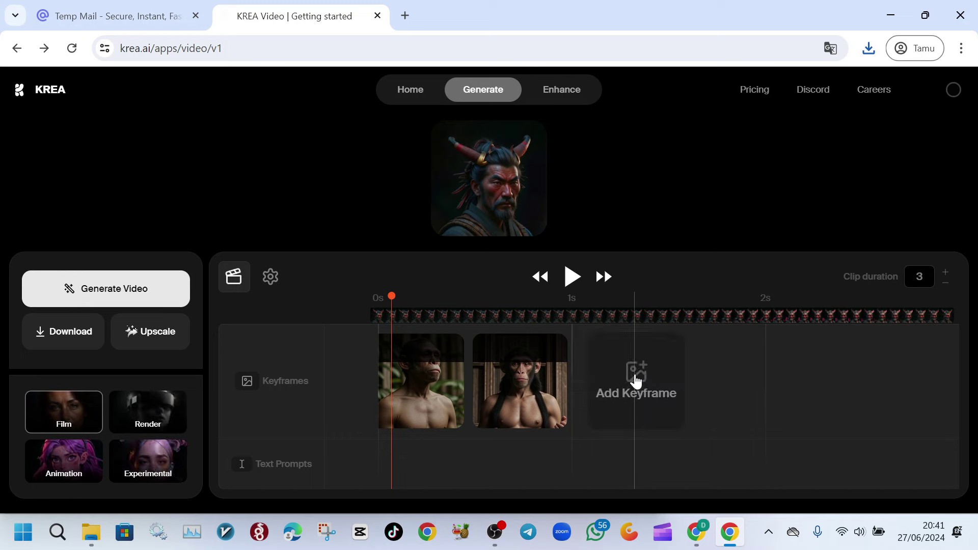
pyautogui.click(629, 381)
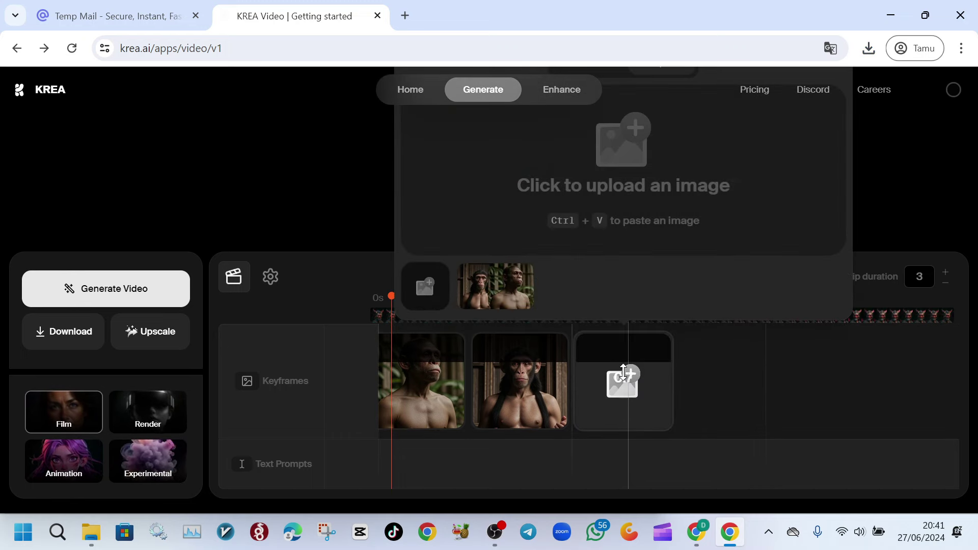
pyautogui.click(417, 295)
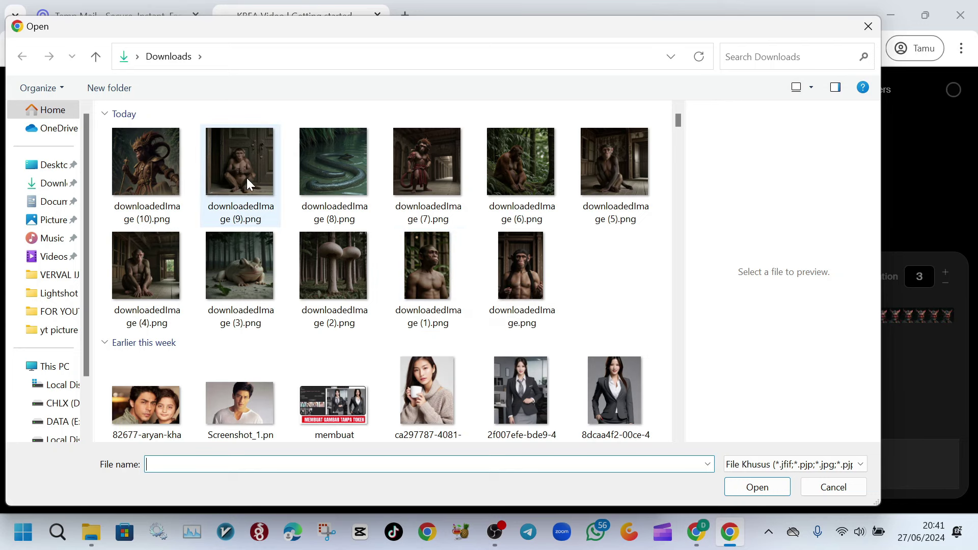
pyautogui.click(167, 178)
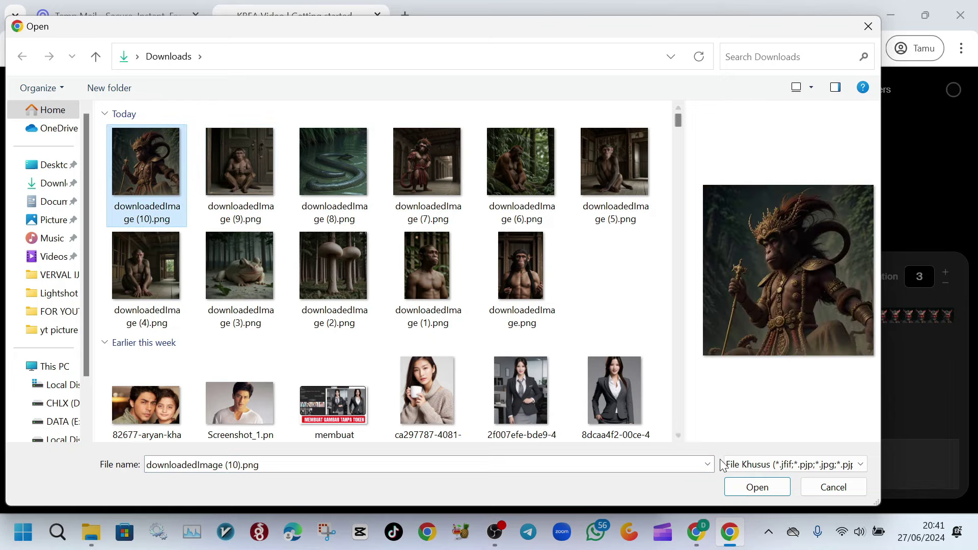
pyautogui.click(754, 486)
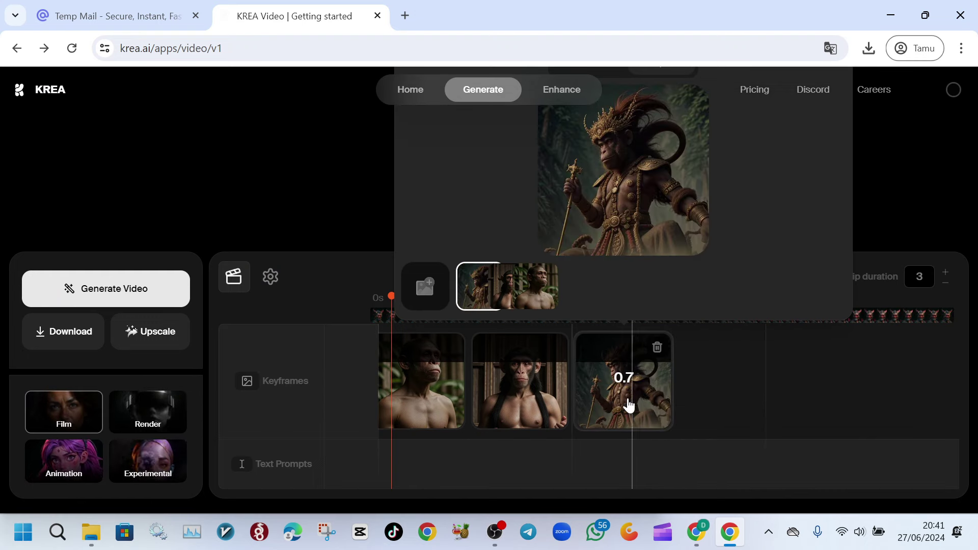
# Step: Add a text prompt reading "transformation" near the start of the timeline
pyautogui.moveTo(430, 470)
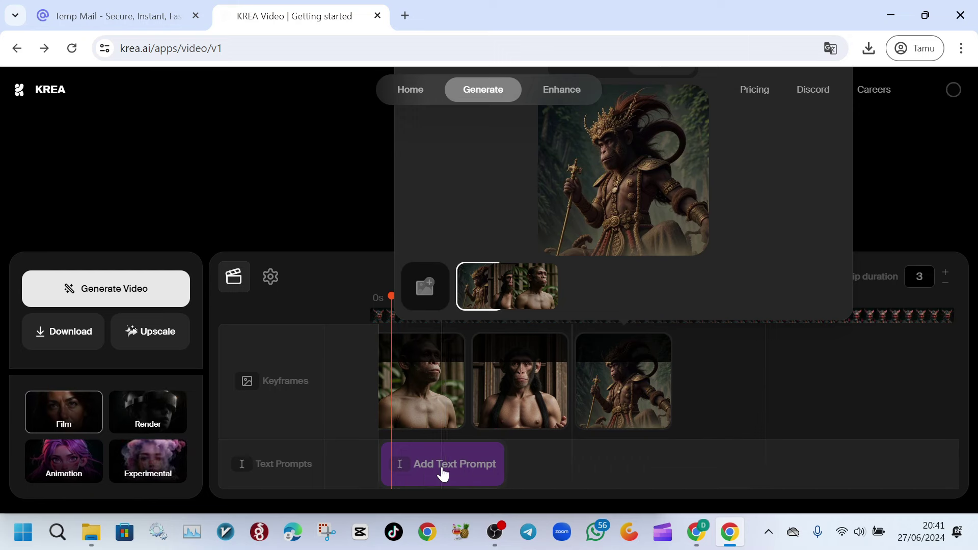
pyautogui.click(435, 475)
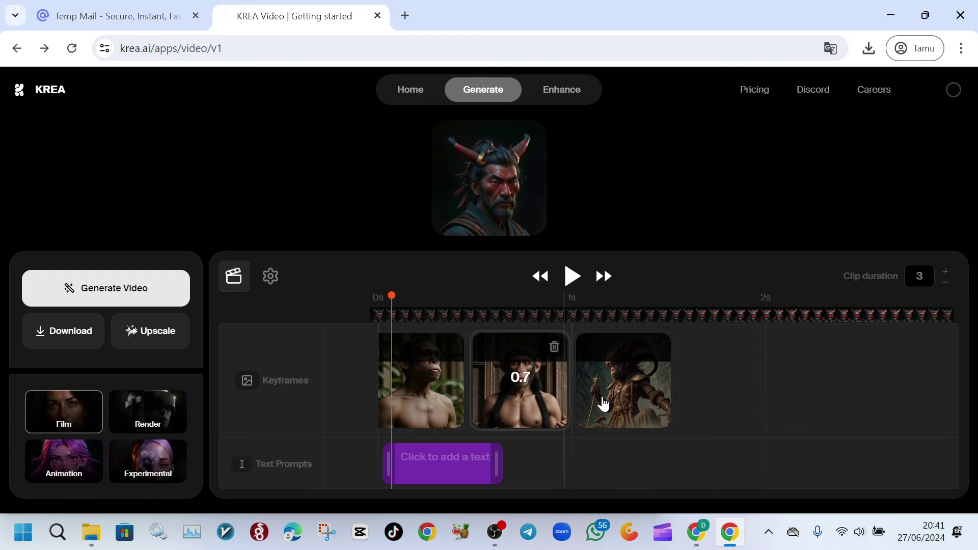
pyautogui.click(439, 467)
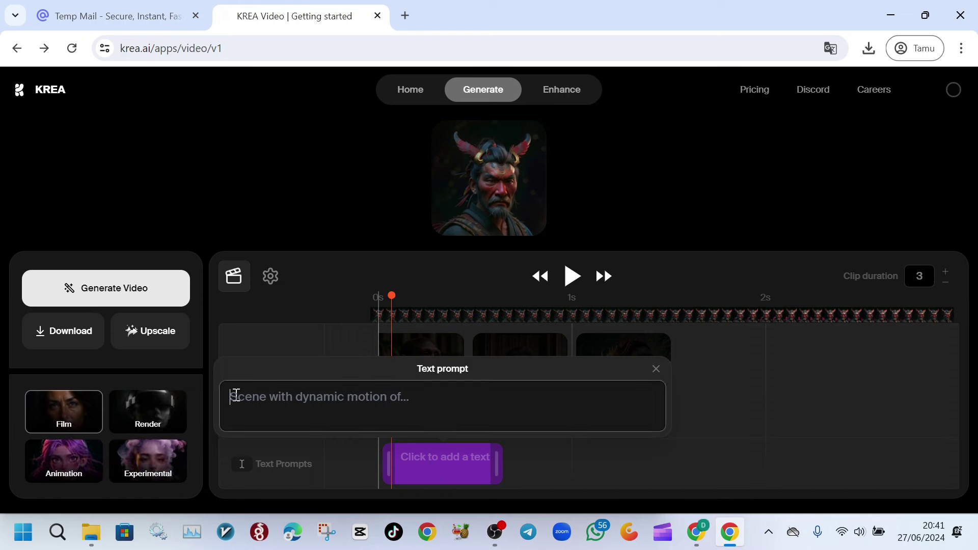
pyautogui.click(303, 399)
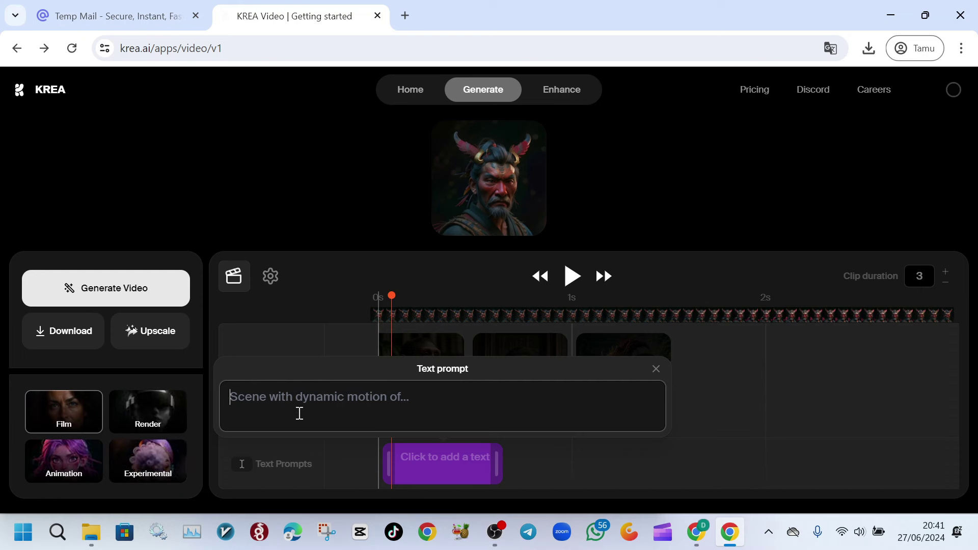
pyautogui.write('tra')
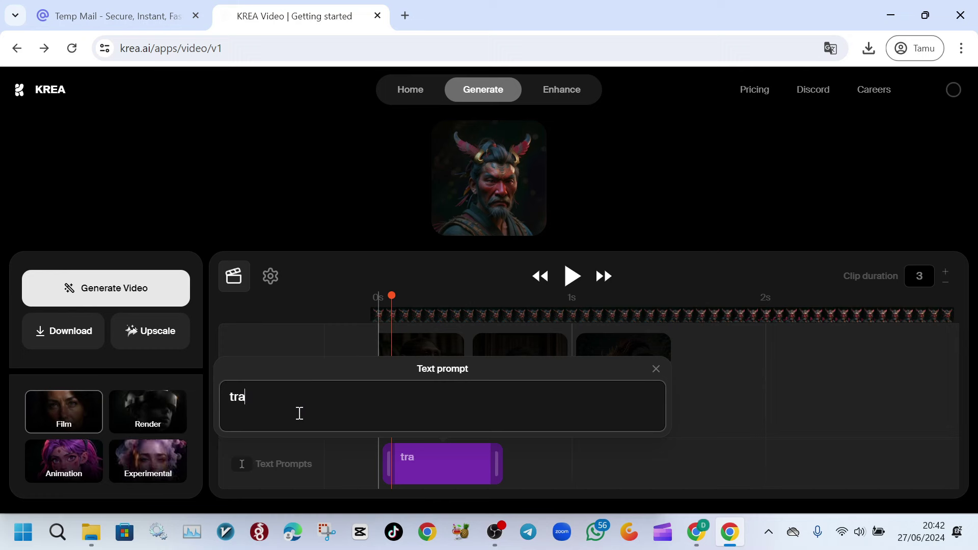
pyautogui.write('nsf')
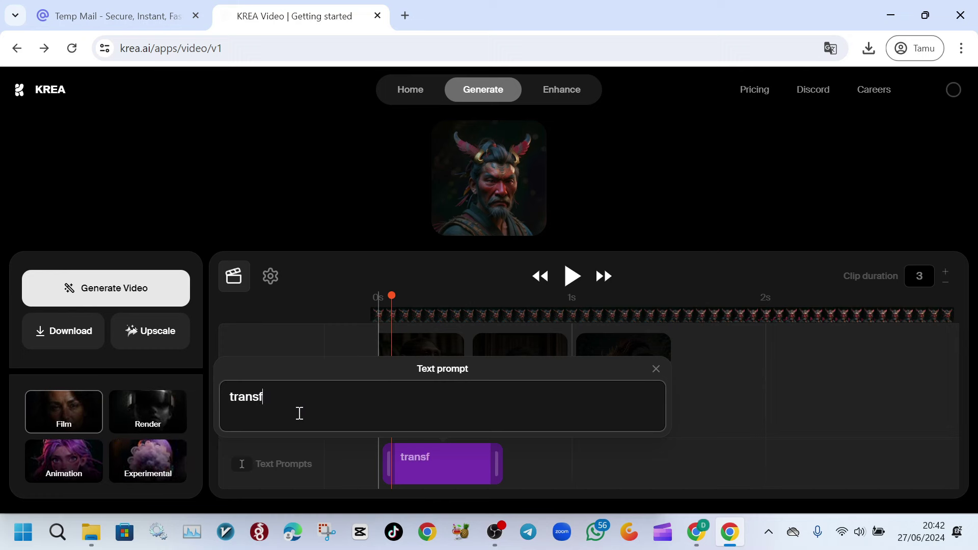
pyautogui.write('orma')
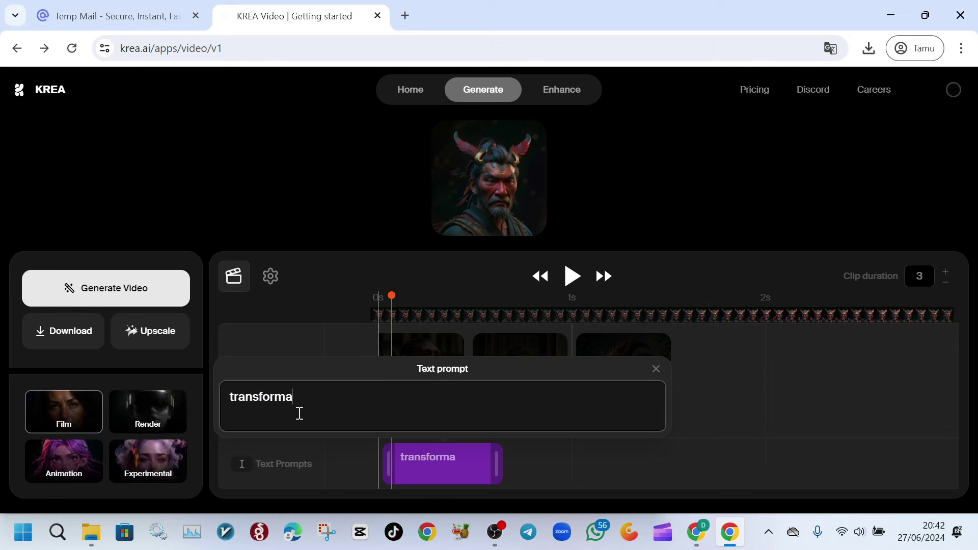
pyautogui.write('tion')
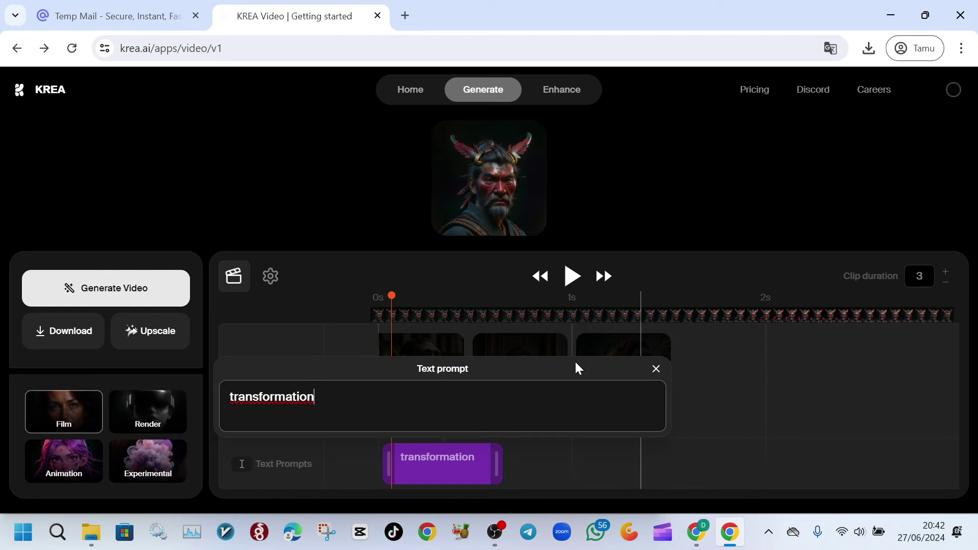
# Step: Open the video settings and try the Loop video option off and on, leaving it enabled
pyautogui.click(272, 279)
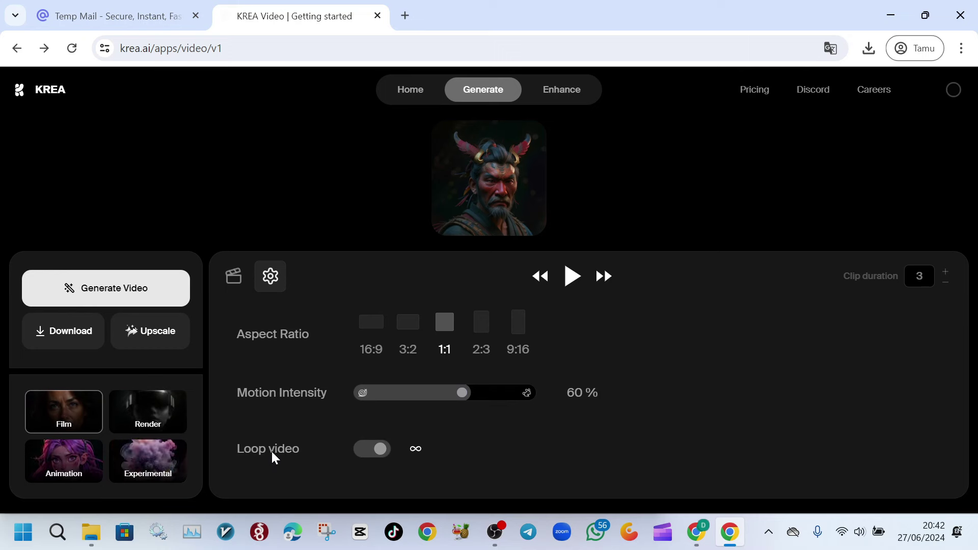
pyautogui.click(415, 453)
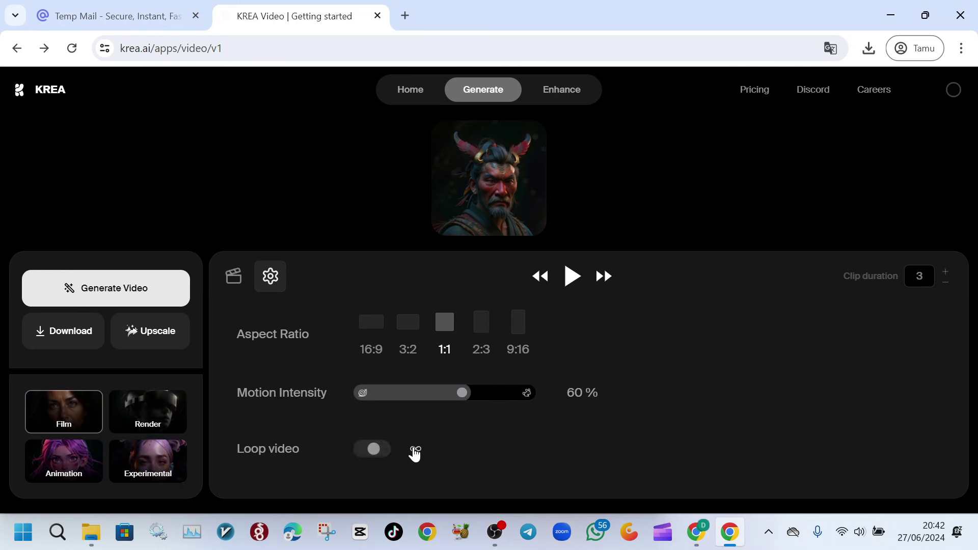
pyautogui.click(415, 453)
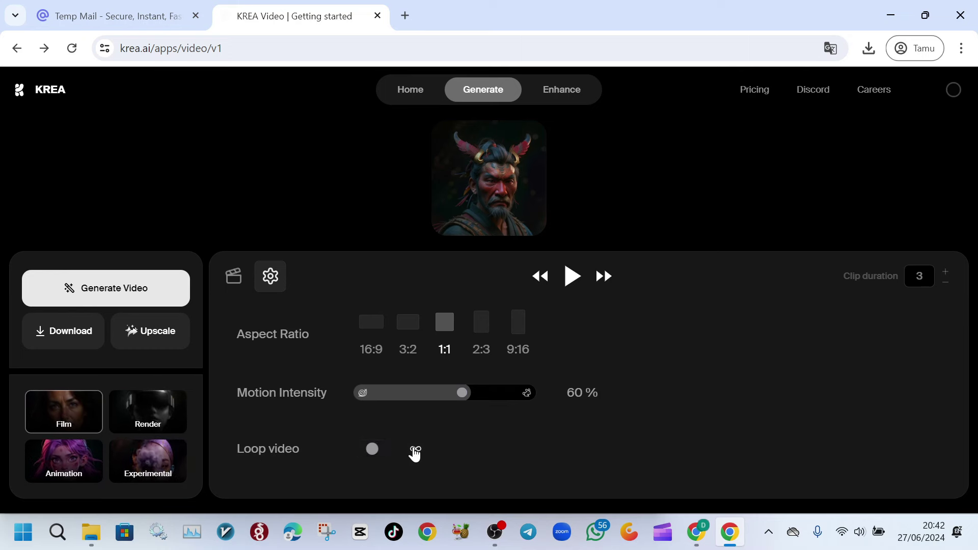
pyautogui.click(384, 453)
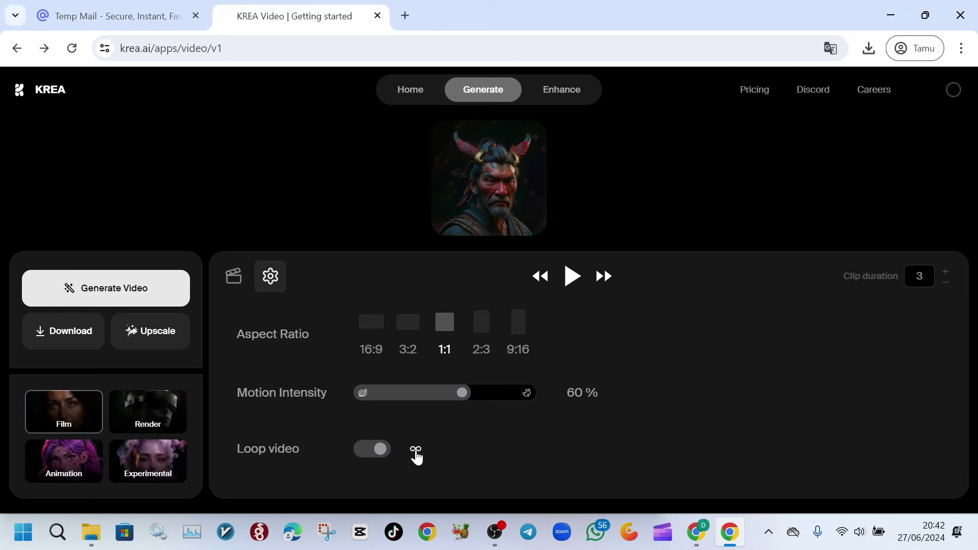
pyautogui.click(373, 456)
pyautogui.click(377, 455)
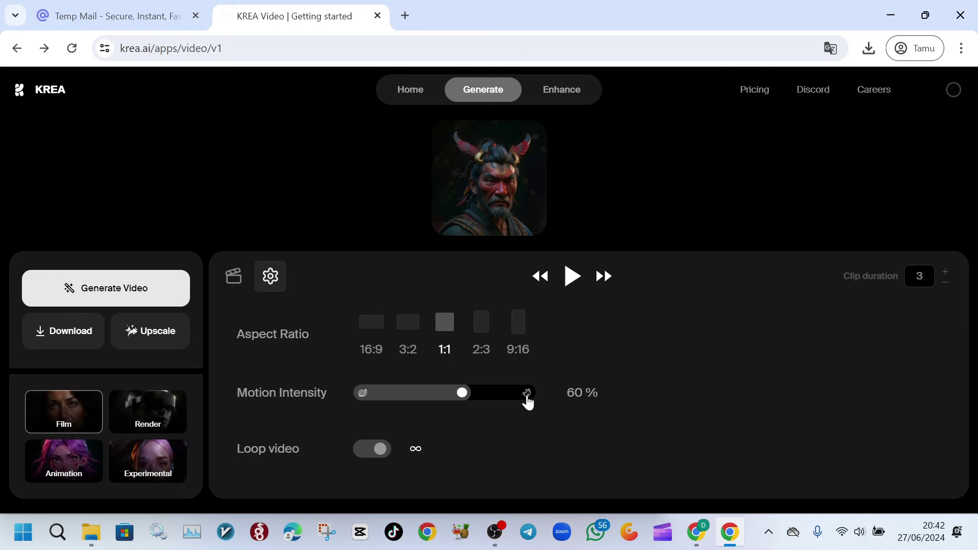
# Step: Set the video's aspect ratio to 9:16, motion intensity to 39 % and clip duration to 10
pyautogui.moveTo(465, 400); pyautogui.dragTo(438, 400)
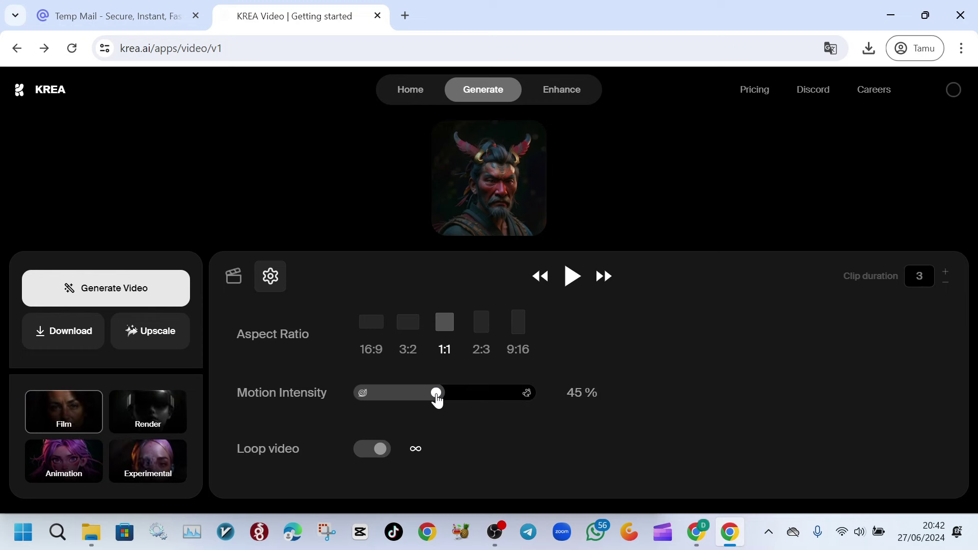
pyautogui.click(519, 324)
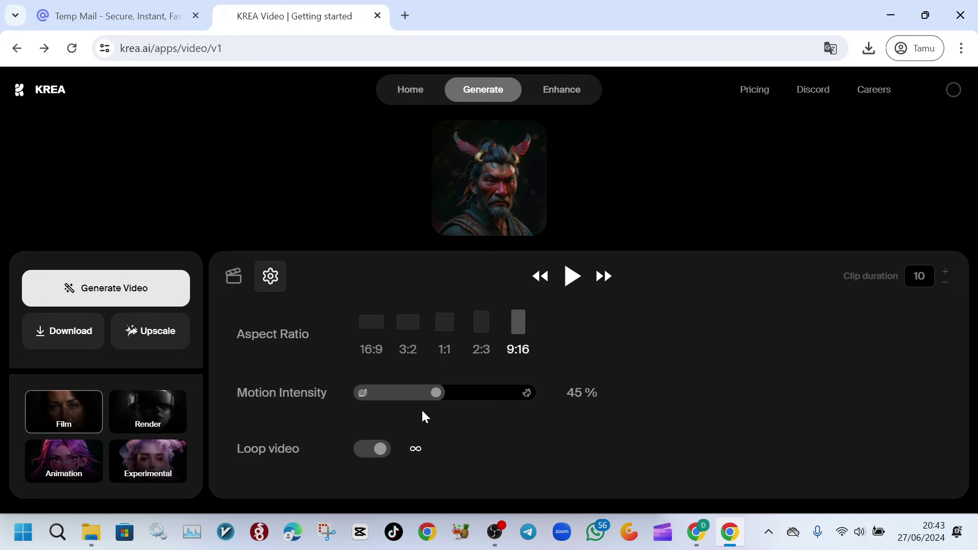
pyautogui.moveTo(434, 400); pyautogui.dragTo(426, 398)
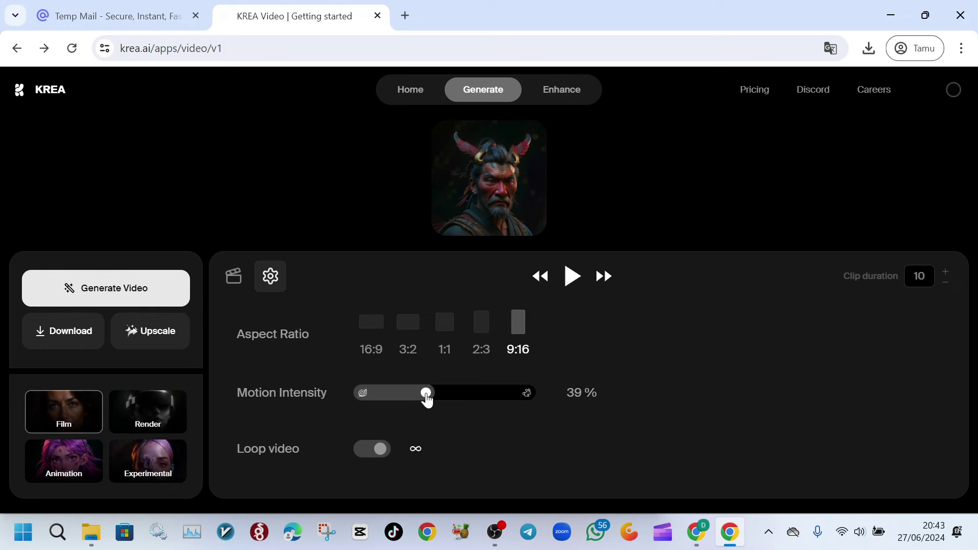
# Step: Return to the keyframe timeline, generate the video and inspect its playback in an enlarged preview
pyautogui.click(228, 285)
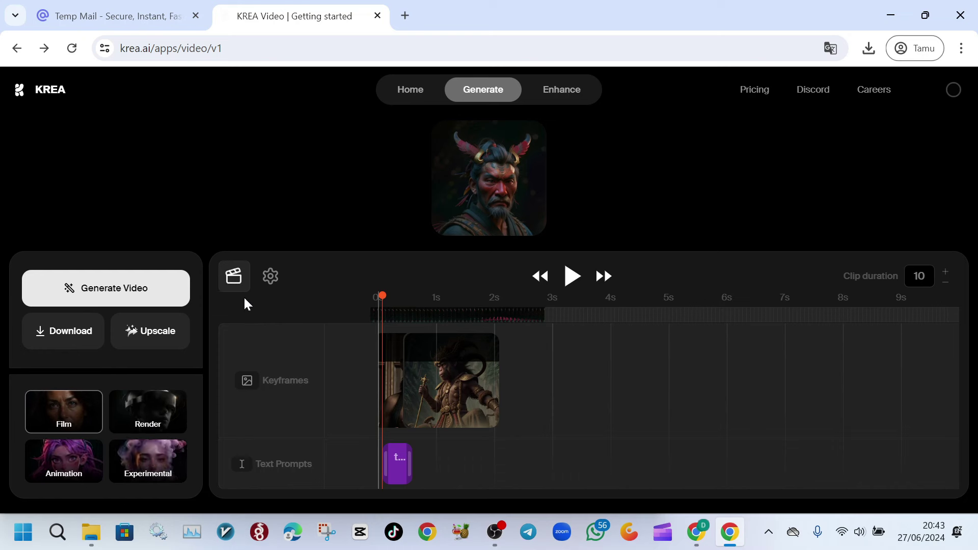
pyautogui.click(99, 296)
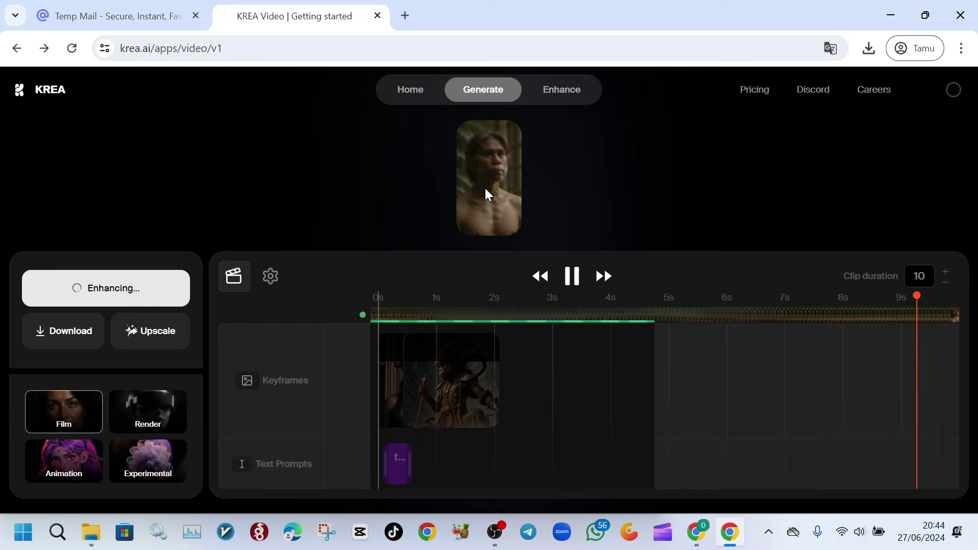
pyautogui.scroll(10, 487, 186)
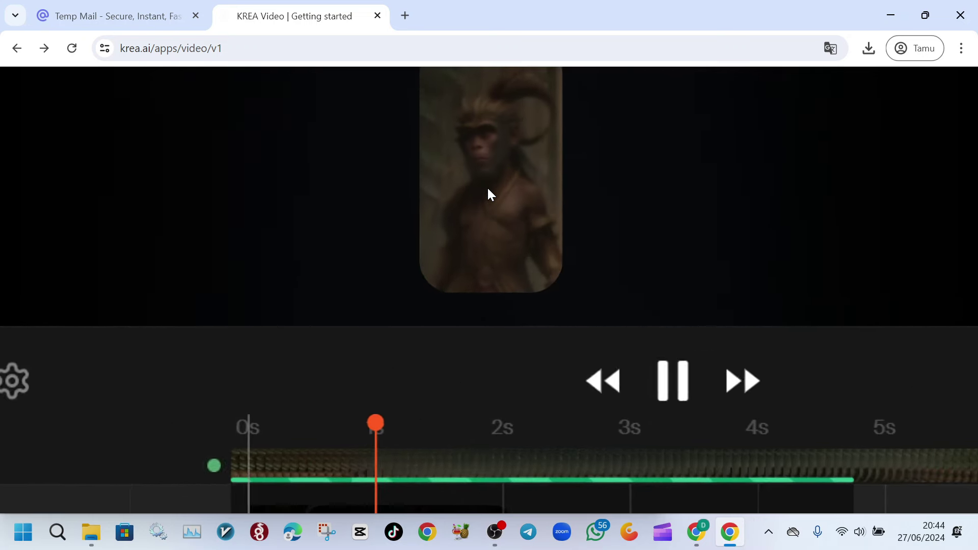
pyautogui.scroll(3, 487, 186)
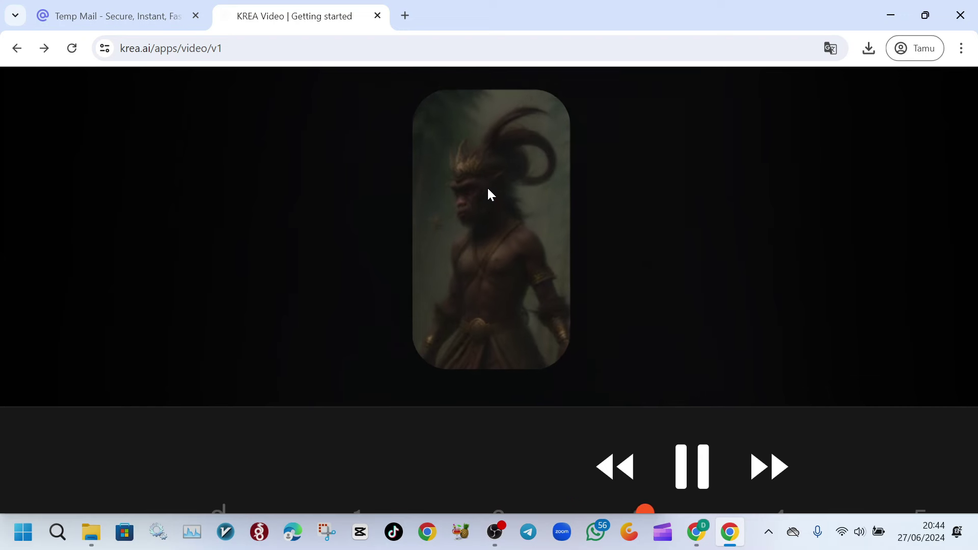
pyautogui.scroll(4, 488, 187)
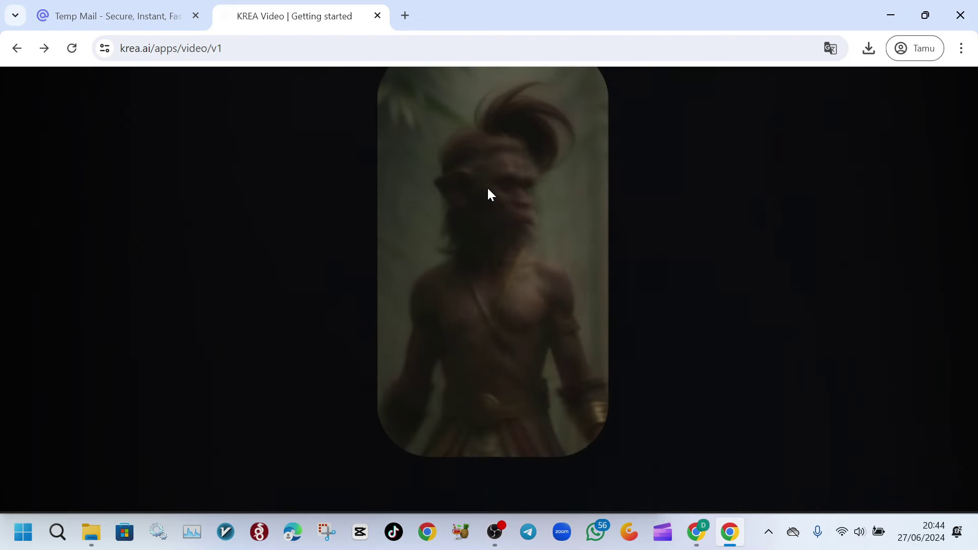